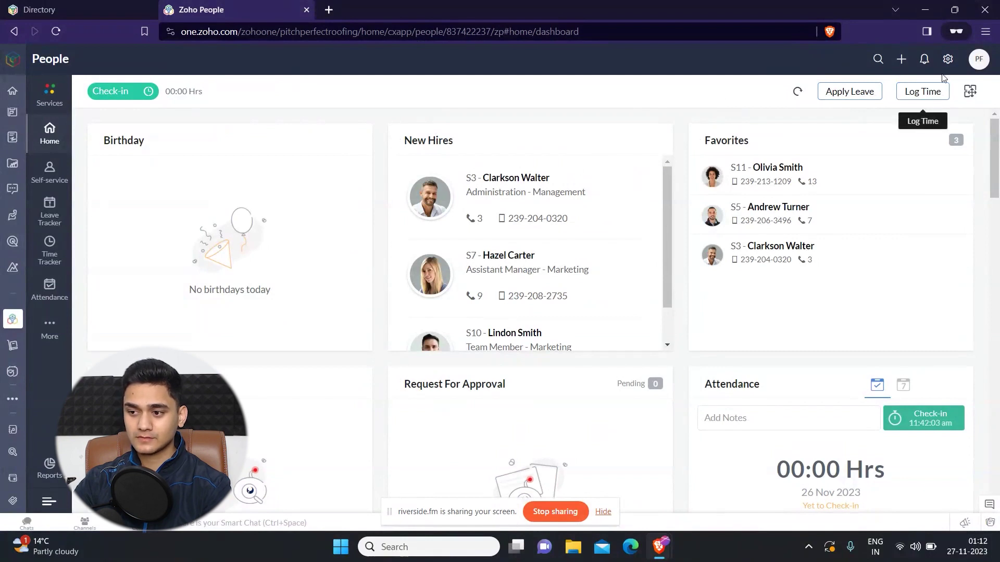
Open the organization Setup, review its sections, and go to Users under Organization.
left_click(948, 59)
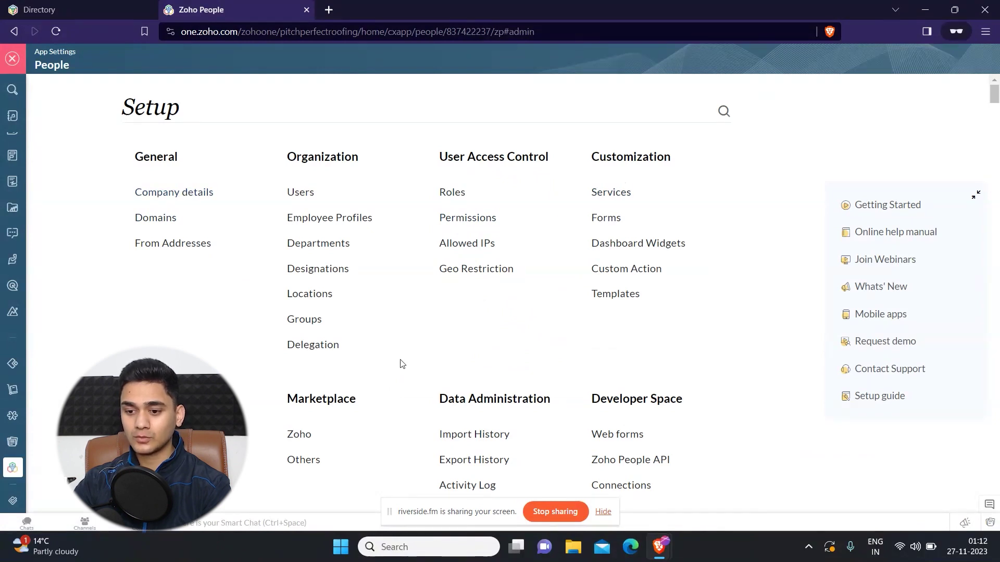
scroll(331, 379, "down", 2)
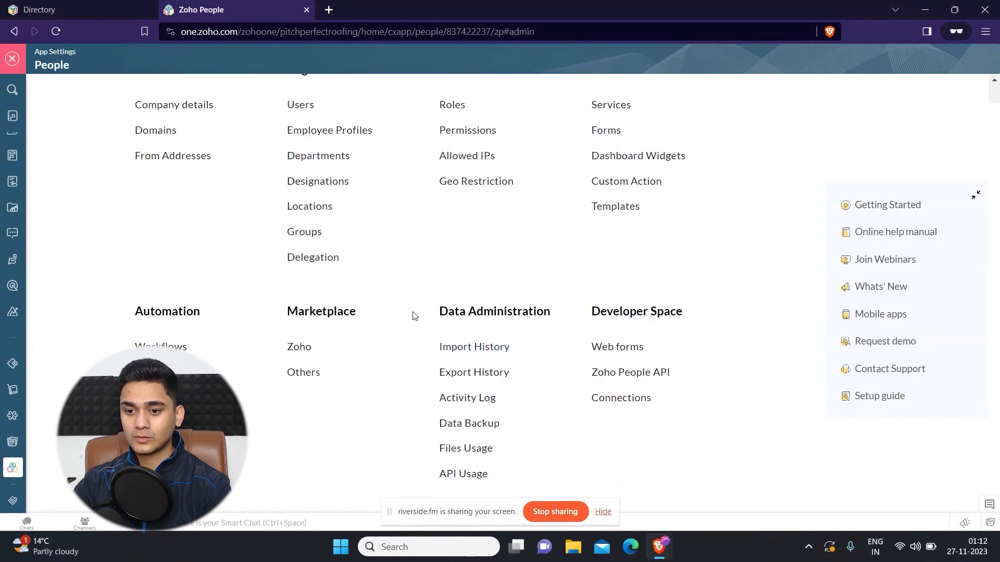
scroll(413, 314, "up", 2)
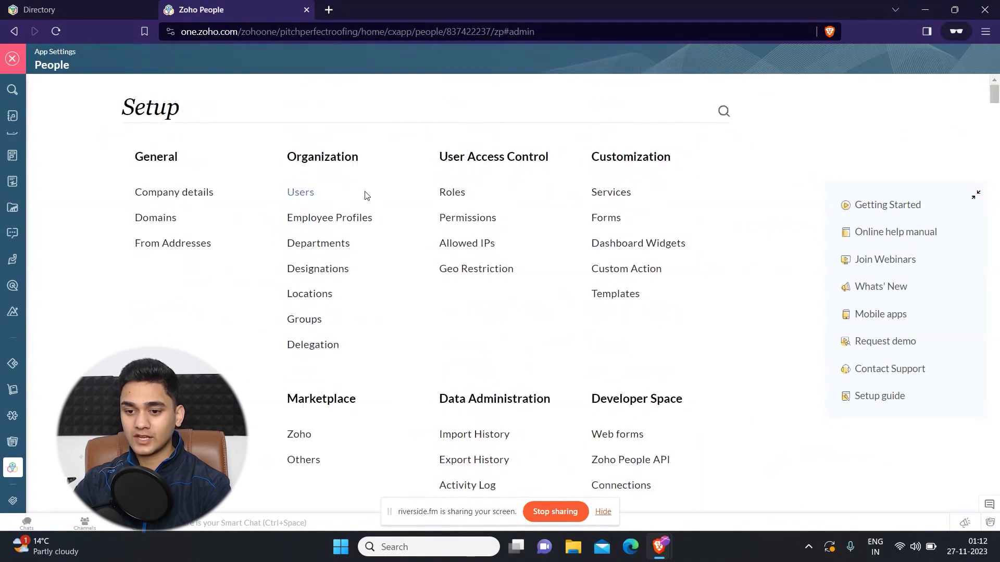
left_click(299, 194)
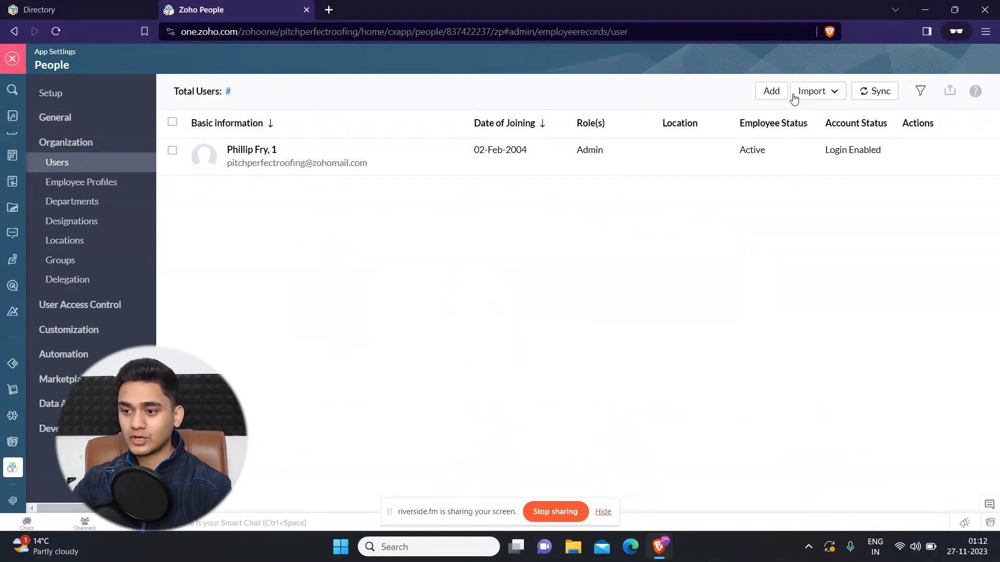
Check the Import options on the Users page twice, then switch to Employee Profiles.
left_click(833, 95)
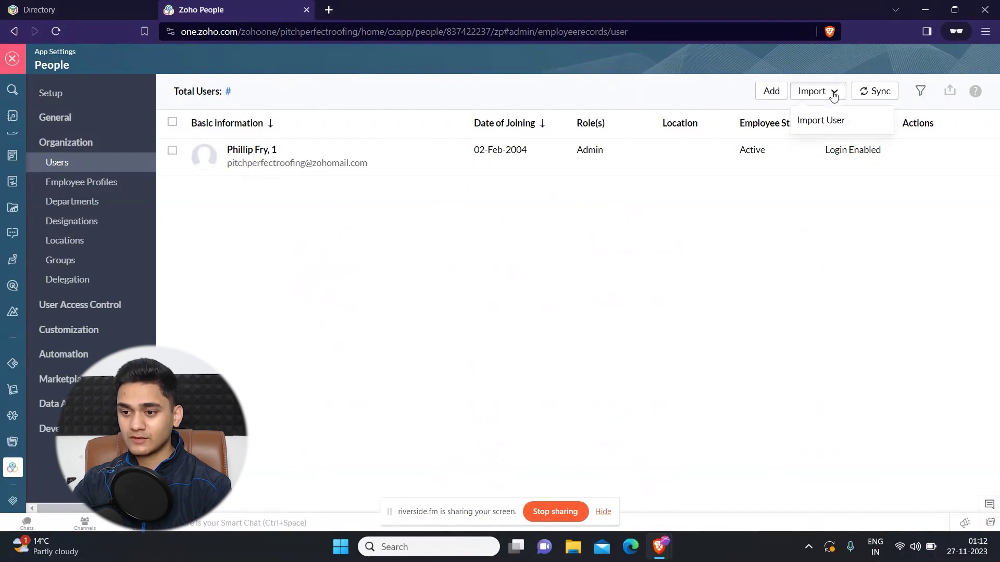
left_click(642, 86)
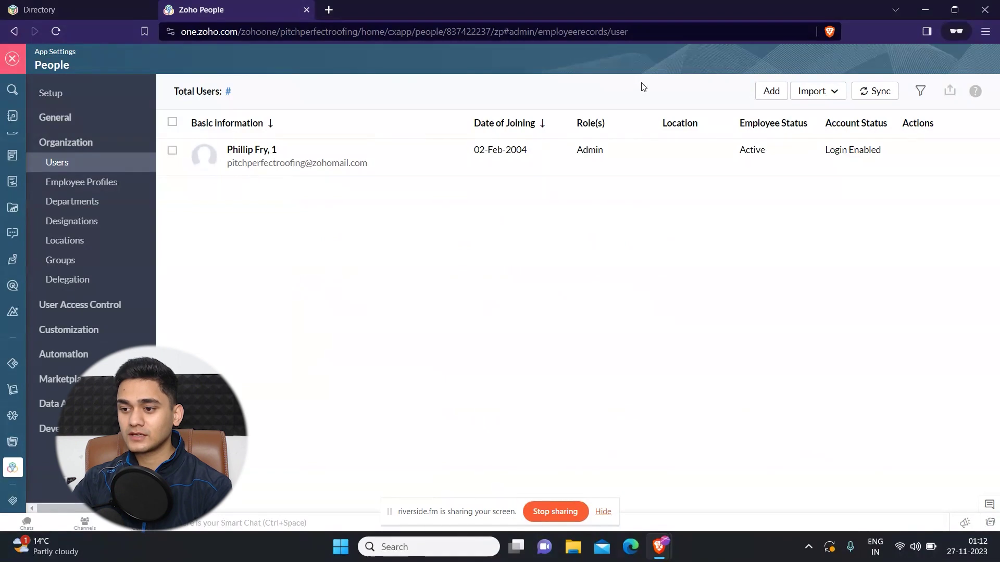
left_click(822, 98)
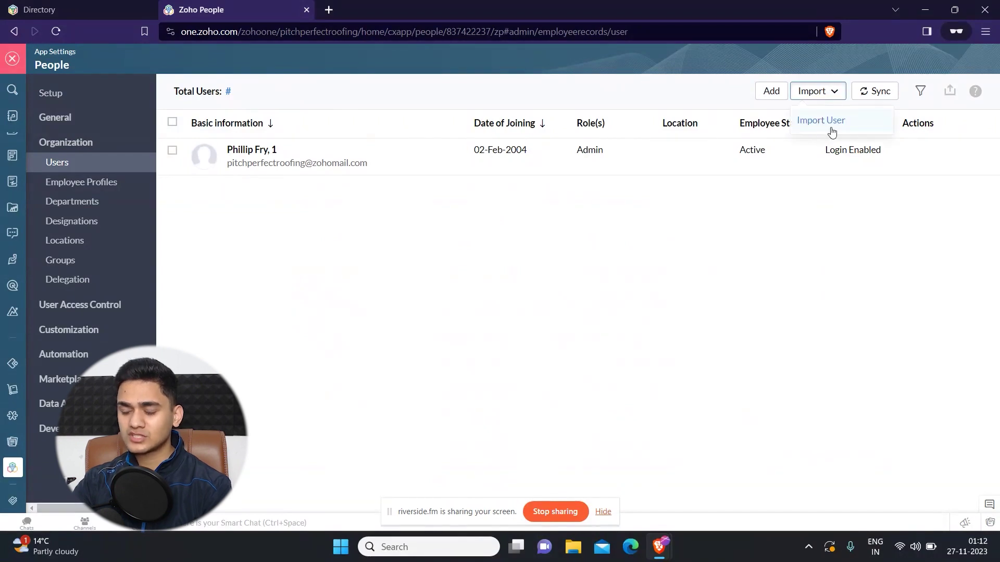
left_click(674, 87)
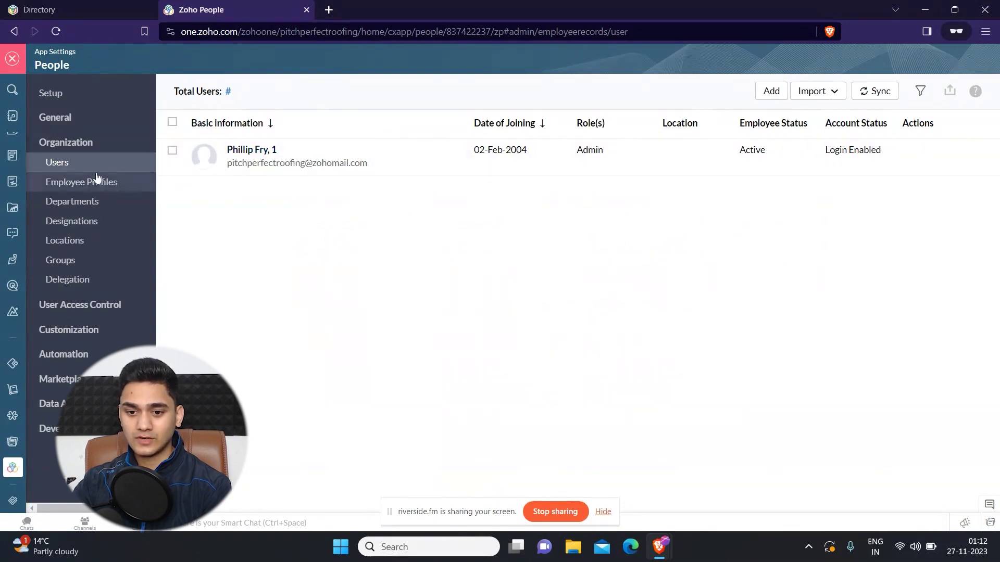
left_click(57, 191)
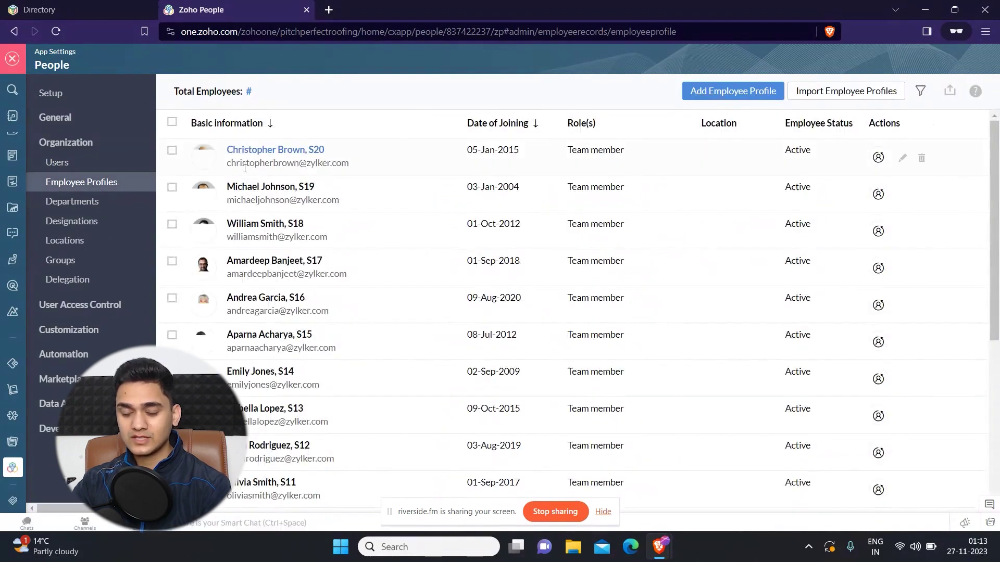
Scroll through the employee profiles table and edit the first listed employee's profile.
scroll(308, 180, "down", 5)
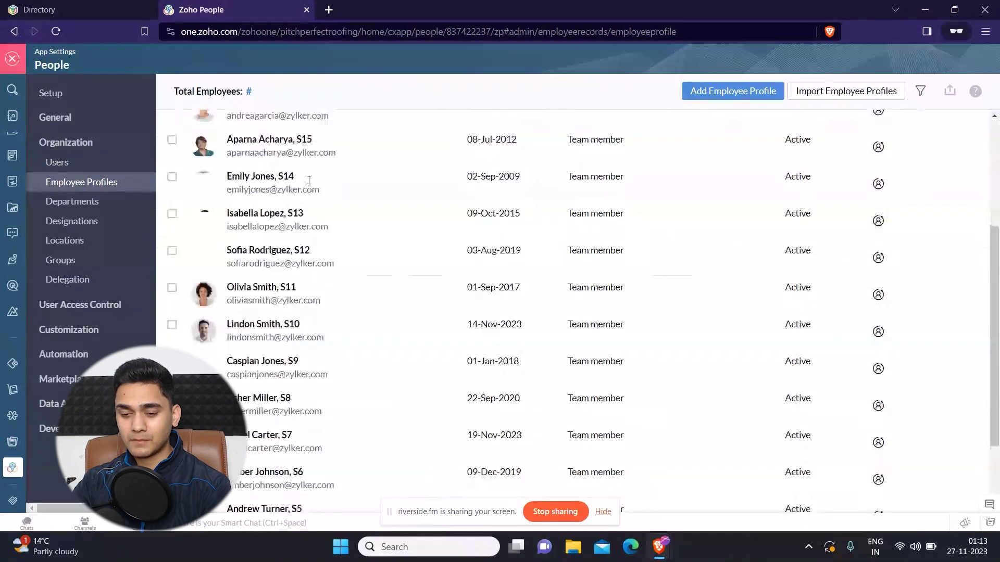
scroll(308, 180, "up", 5)
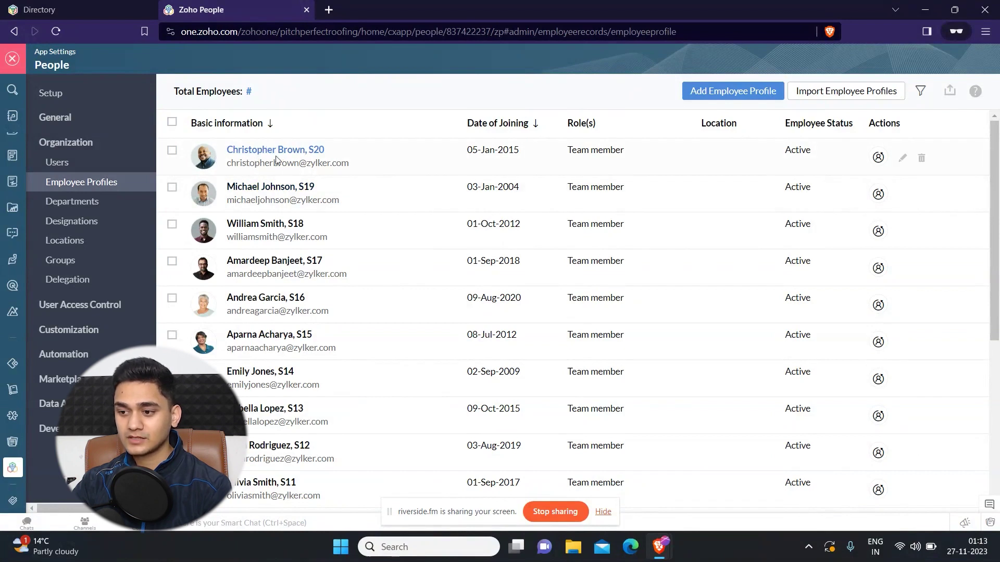
left_click(903, 160)
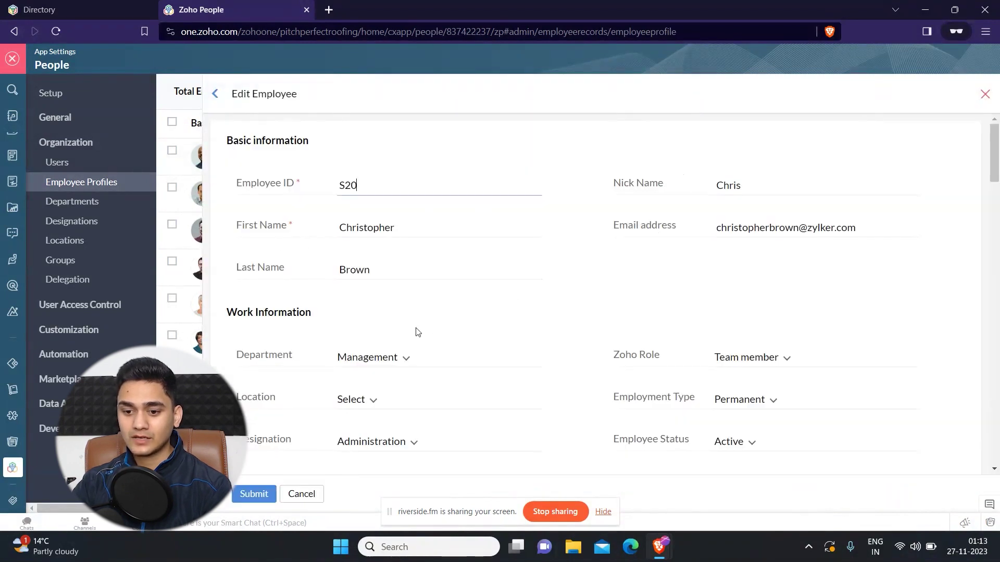
Review the Department and Employment Type choices, keeping Management and Permanent.
scroll(411, 290, "down", 2)
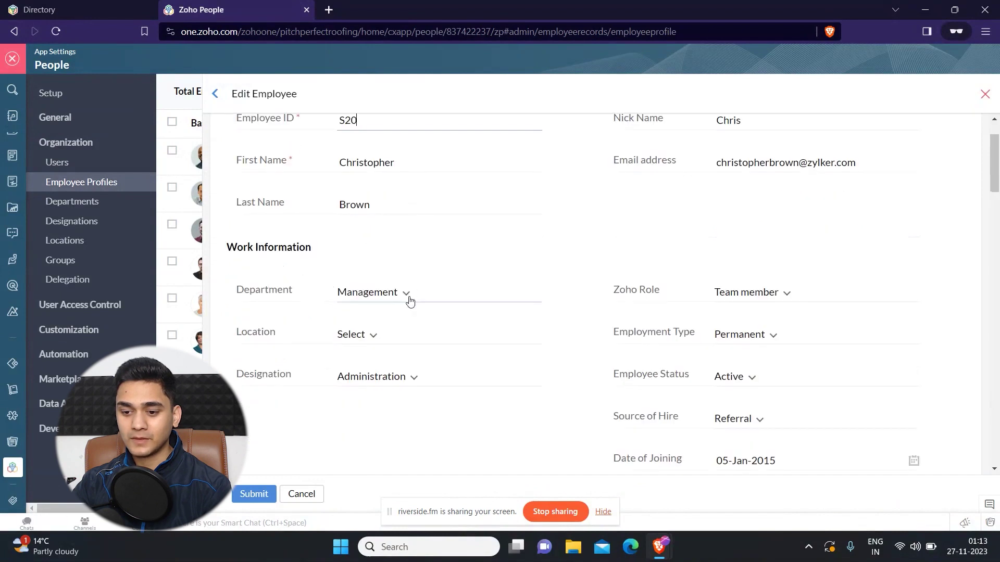
left_click(405, 296)
left_click(399, 302)
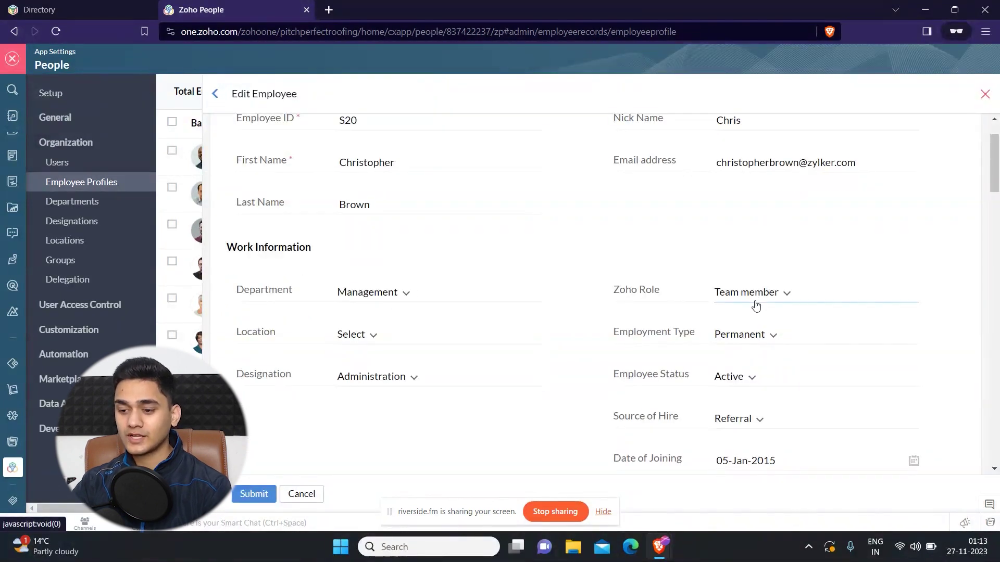
scroll(712, 316, "down", 1)
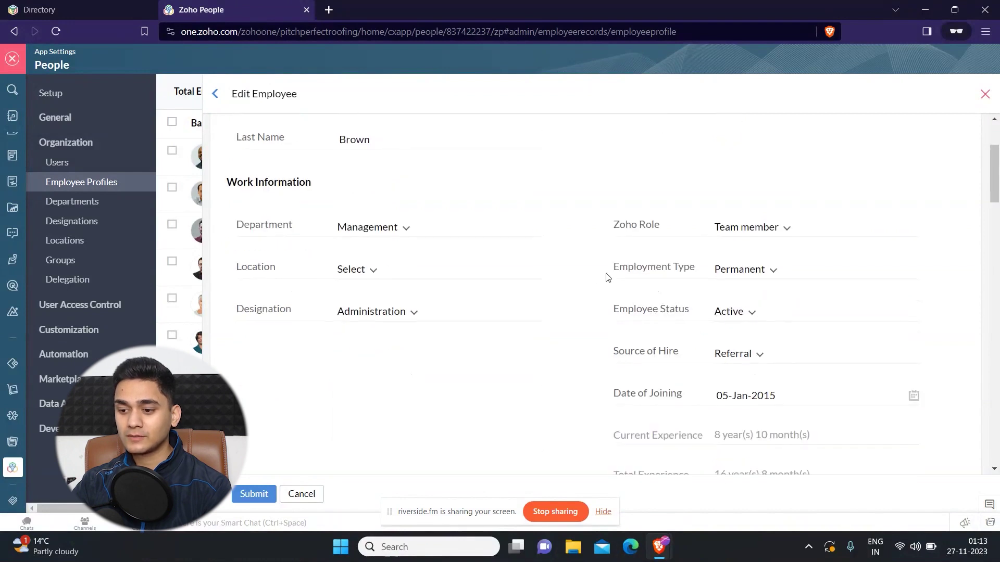
left_click(770, 270)
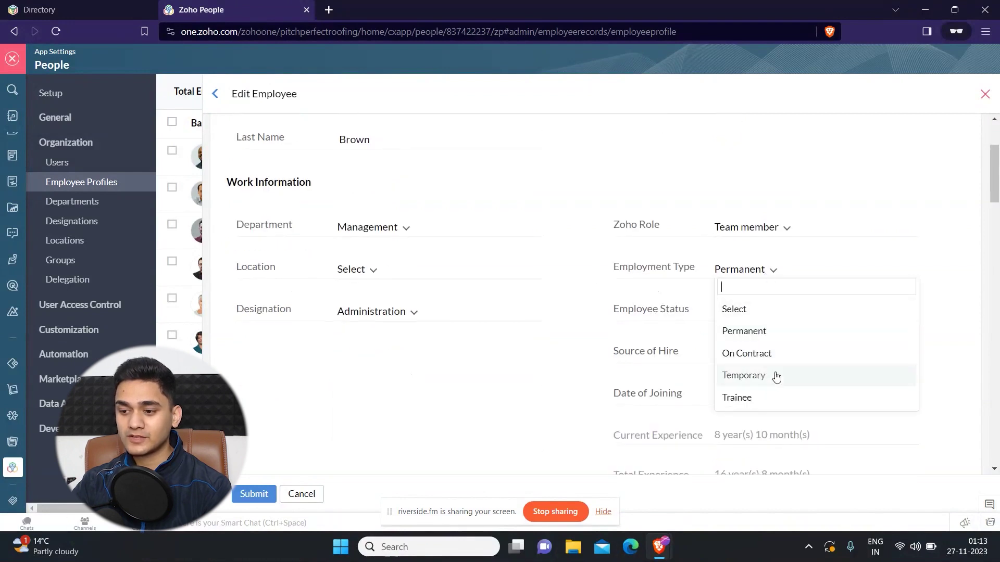
left_click(811, 166)
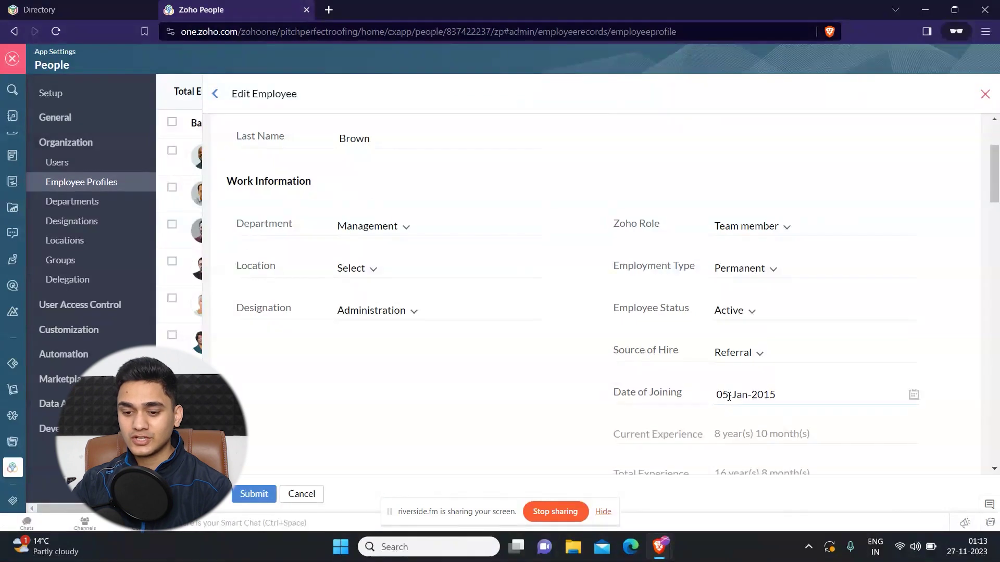
Close the Edit Employee form without saving and go to the Departments page.
scroll(716, 347, "down", 2)
scroll(389, 389, "down", 4)
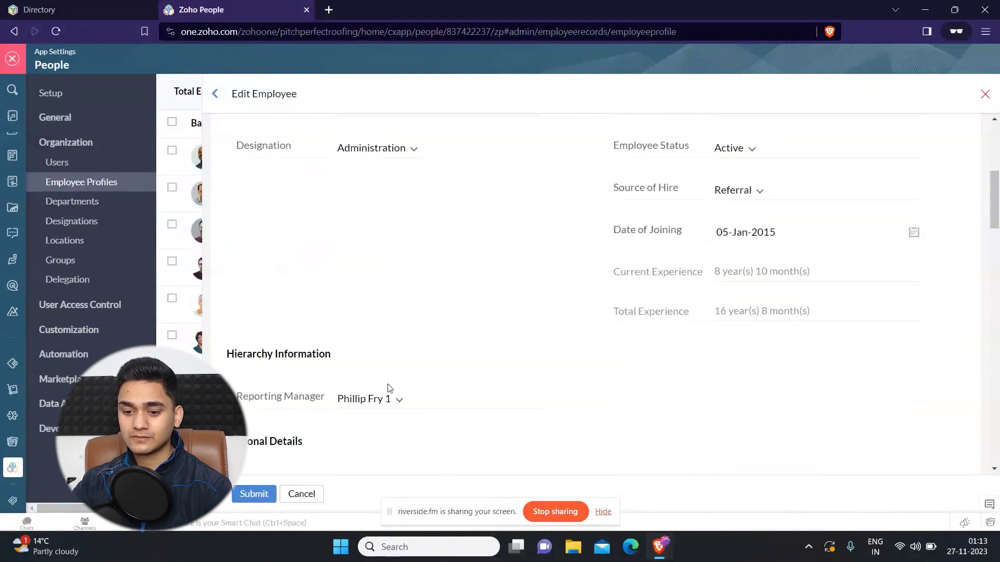
key("Escape")
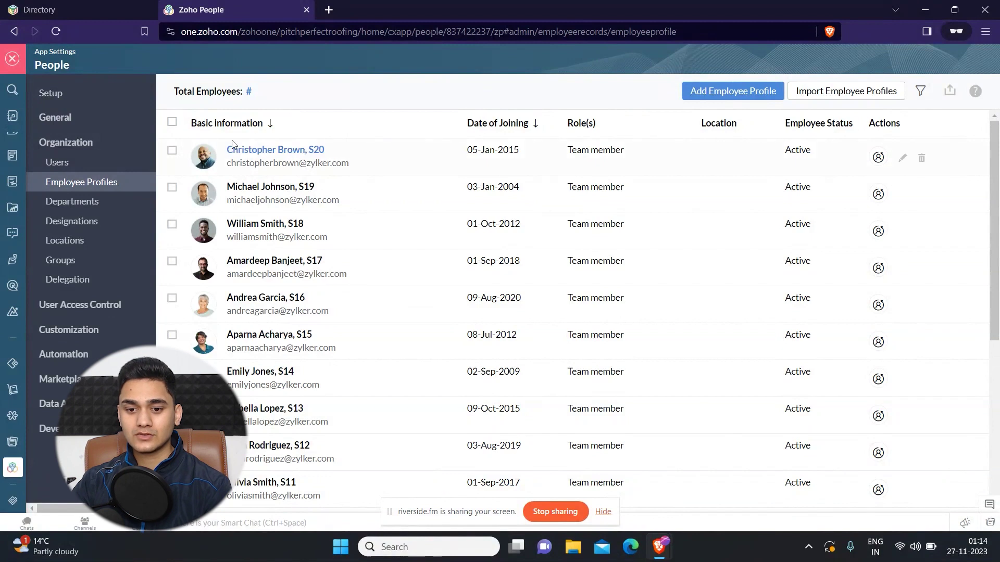
left_click(60, 207)
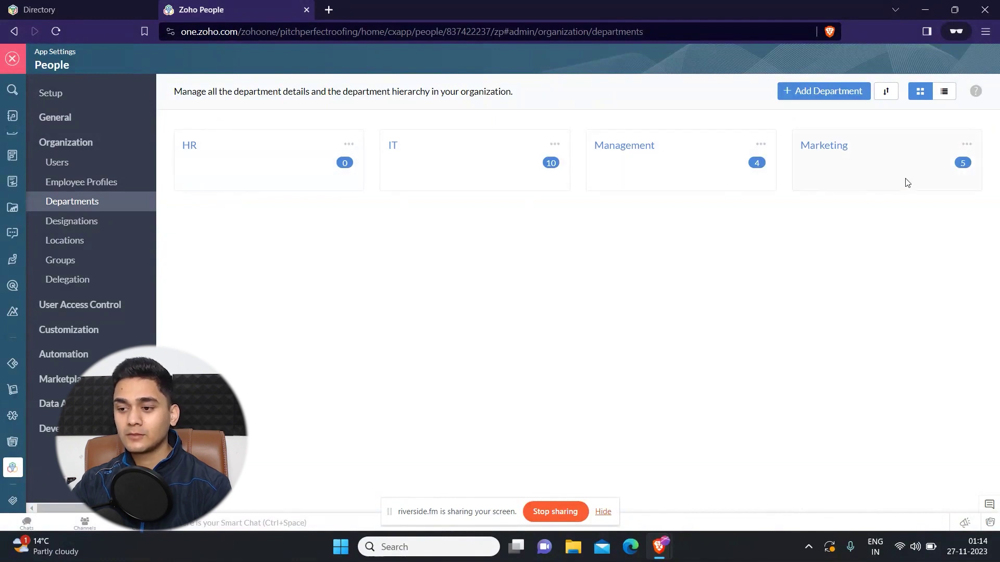
left_click(820, 93)
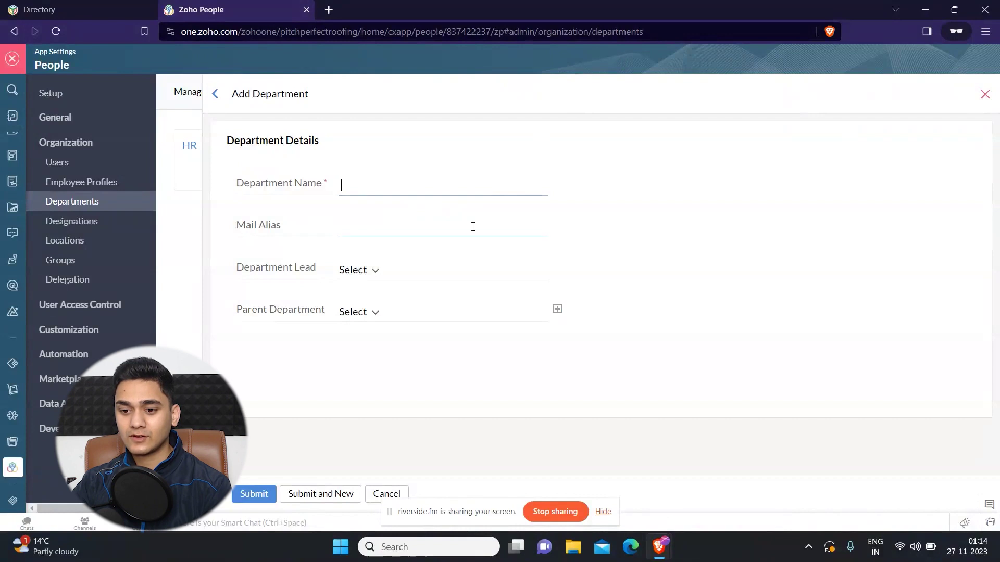
left_click(376, 270)
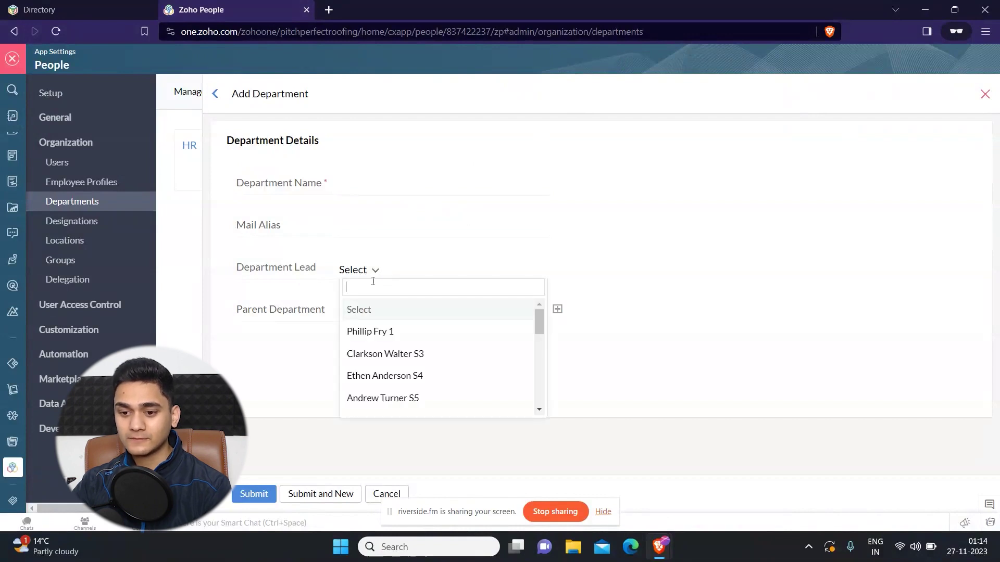
left_click(294, 350)
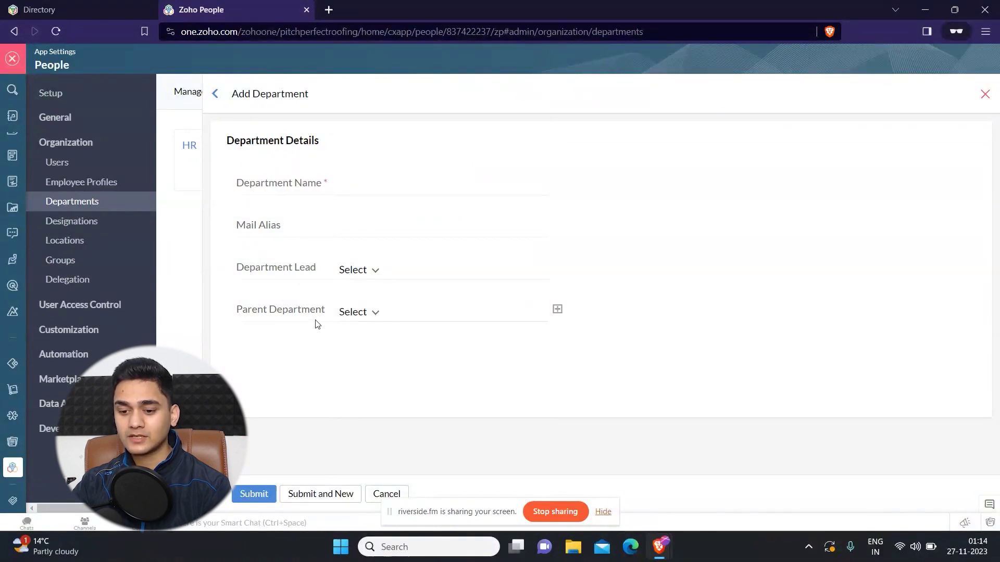
left_click(380, 496)
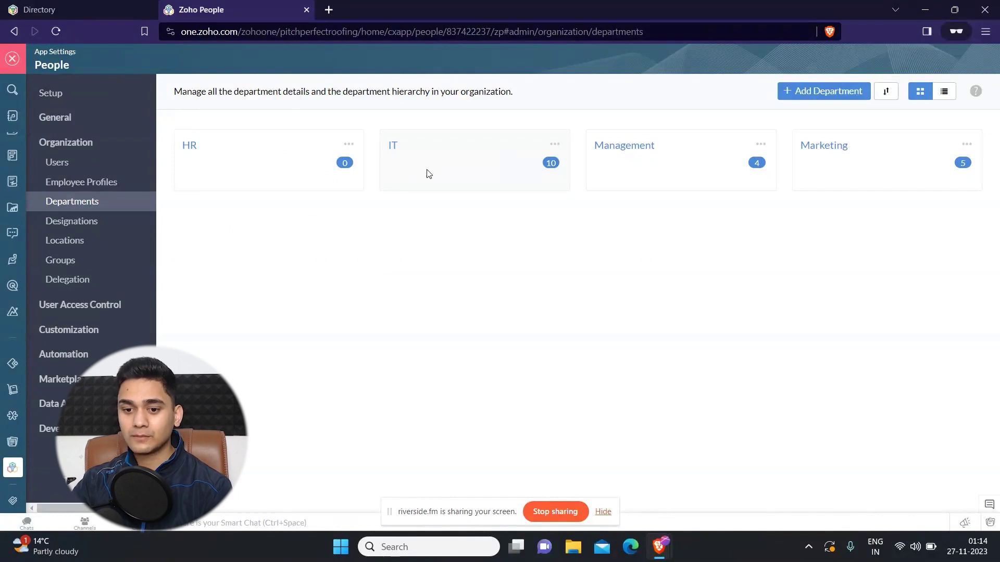
left_click(47, 186)
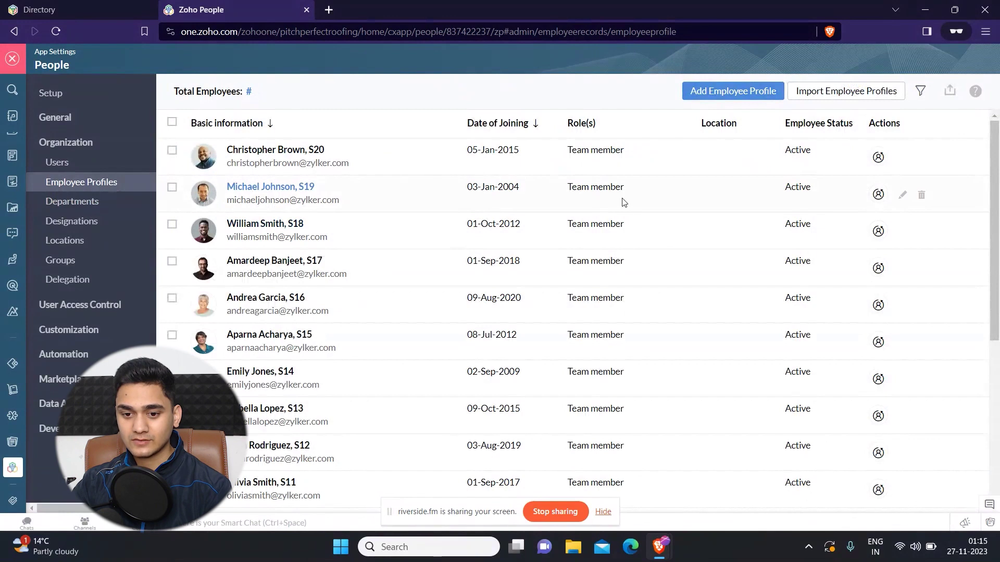
Review Departments and the five Designations, cancelling a new designation, then view Locations.
left_click(94, 204)
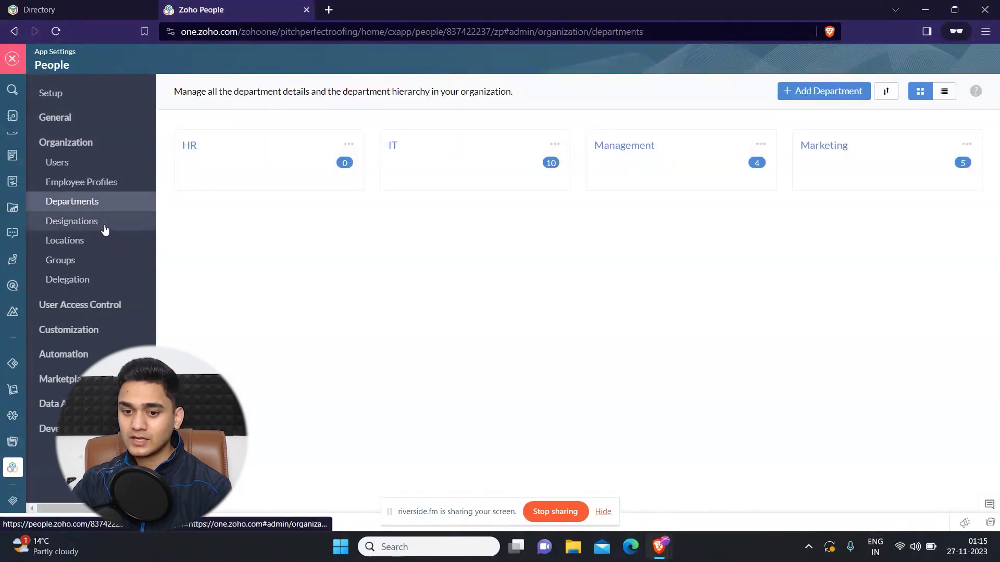
left_click(86, 227)
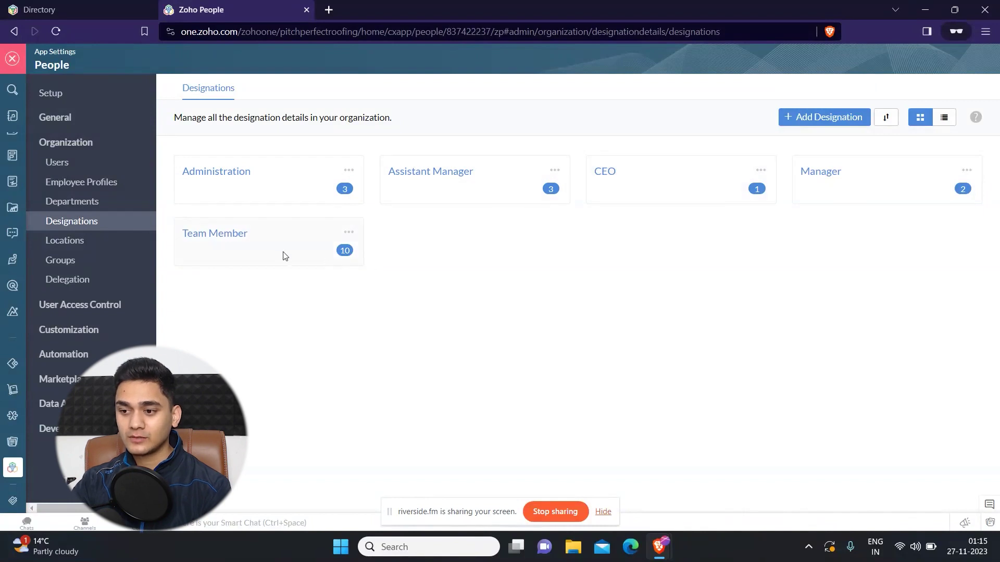
left_click(781, 123)
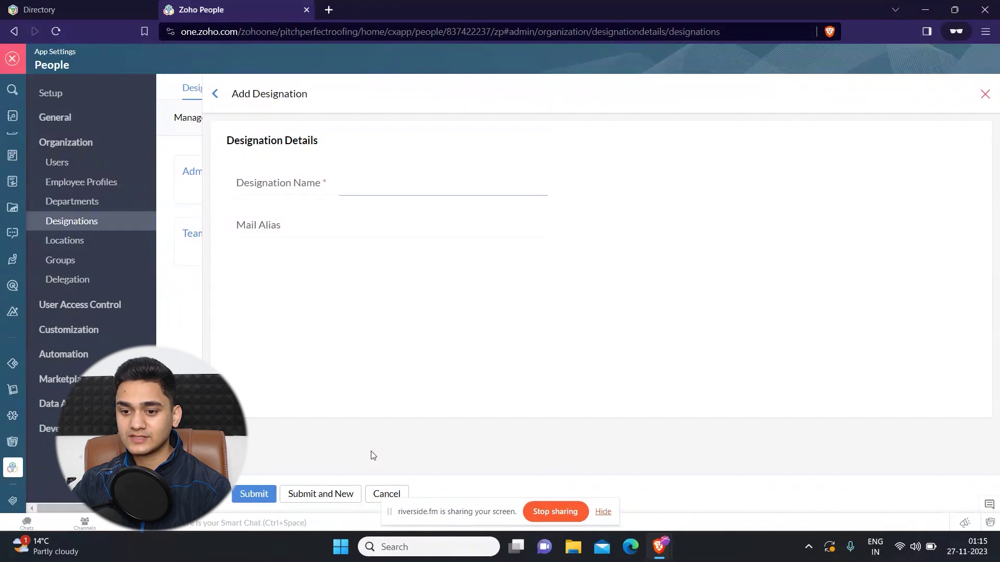
left_click(383, 494)
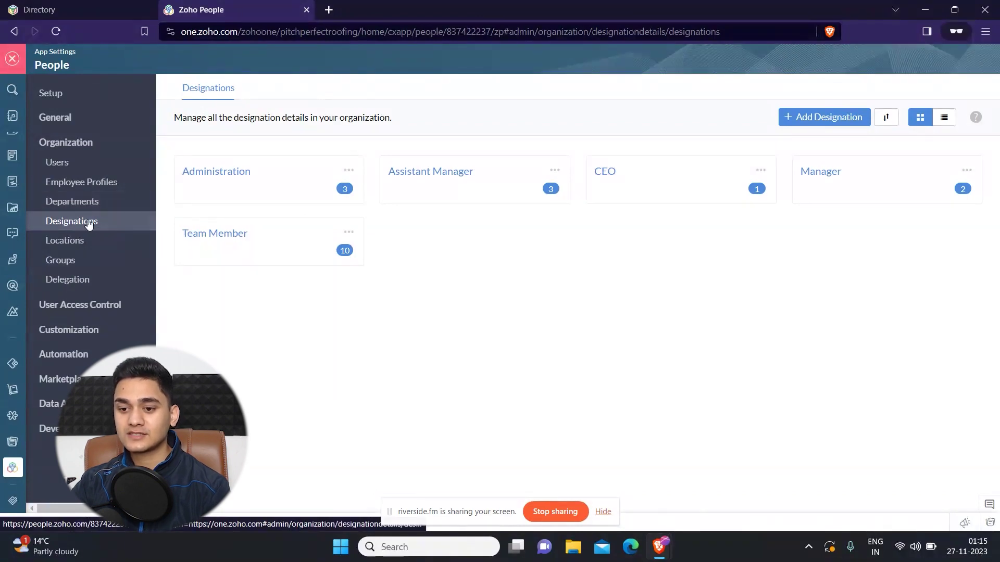
left_click(50, 246)
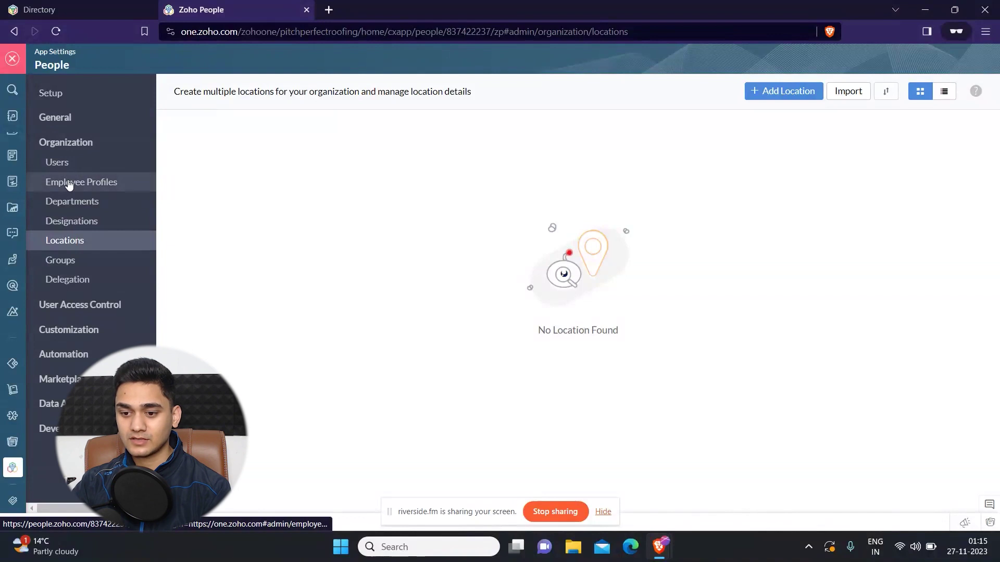
Pass through Employee Profiles and Groups to reach the List of Delegations page.
left_click(73, 183)
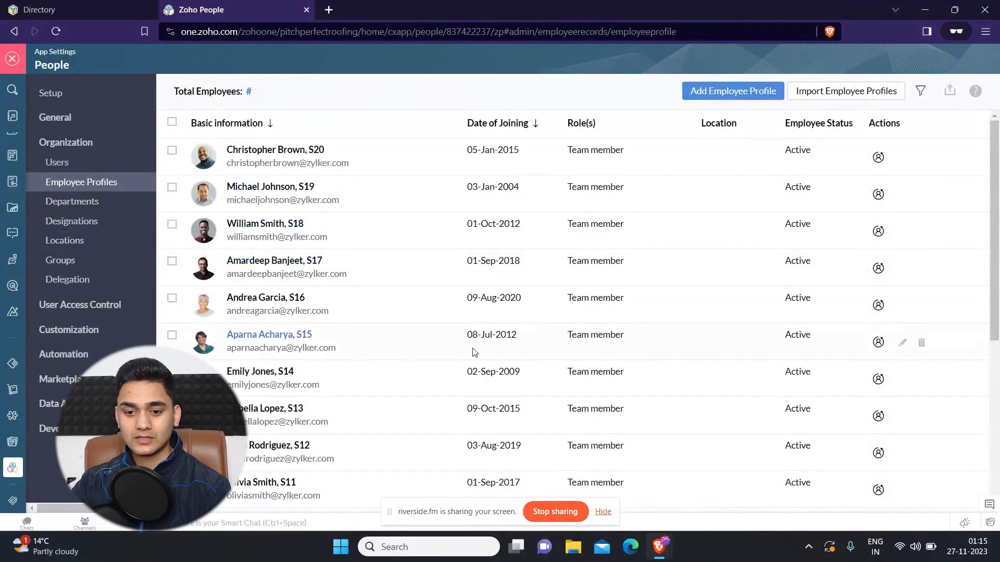
scroll(203, 308, "down", 1)
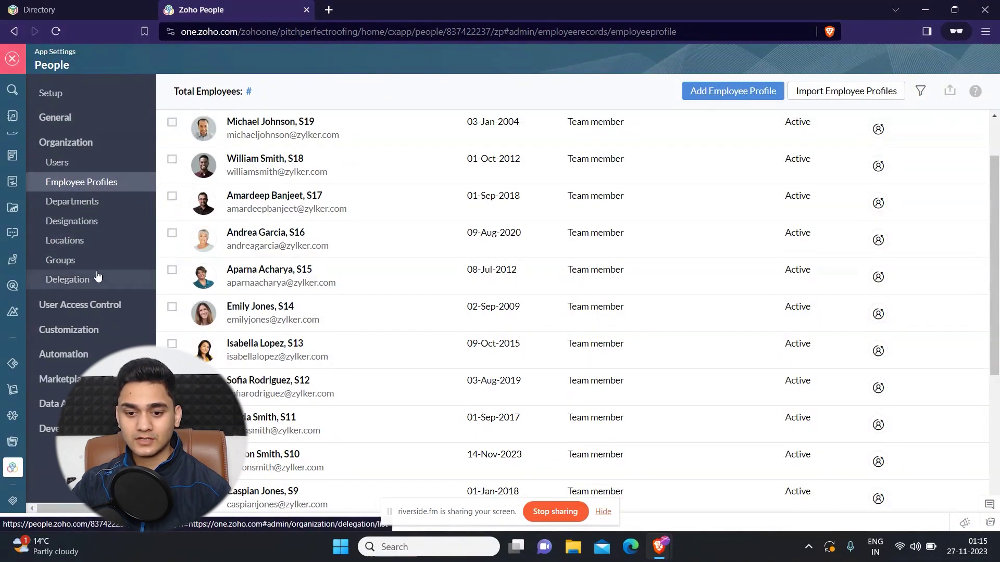
left_click(79, 279)
left_click(77, 263)
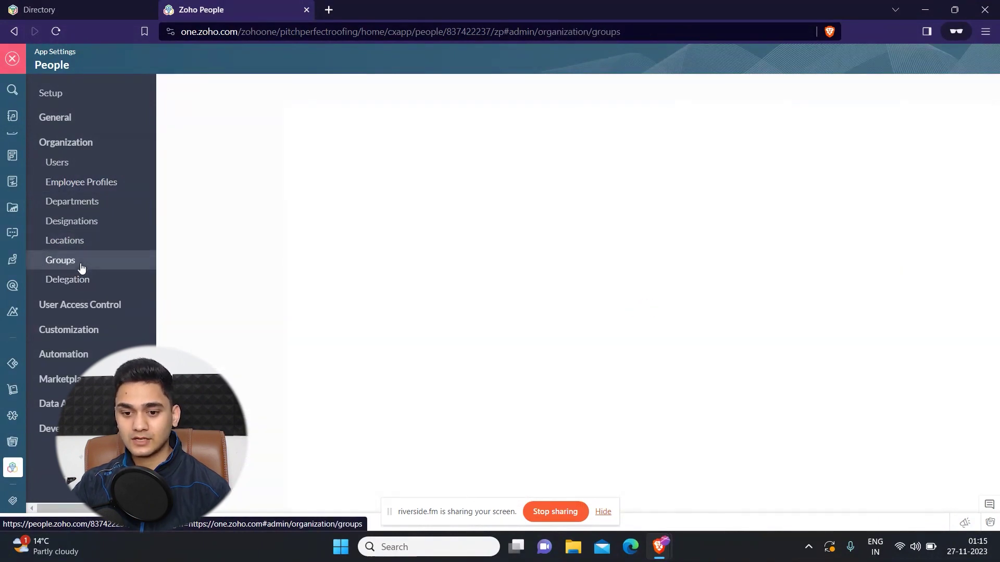
left_click(73, 284)
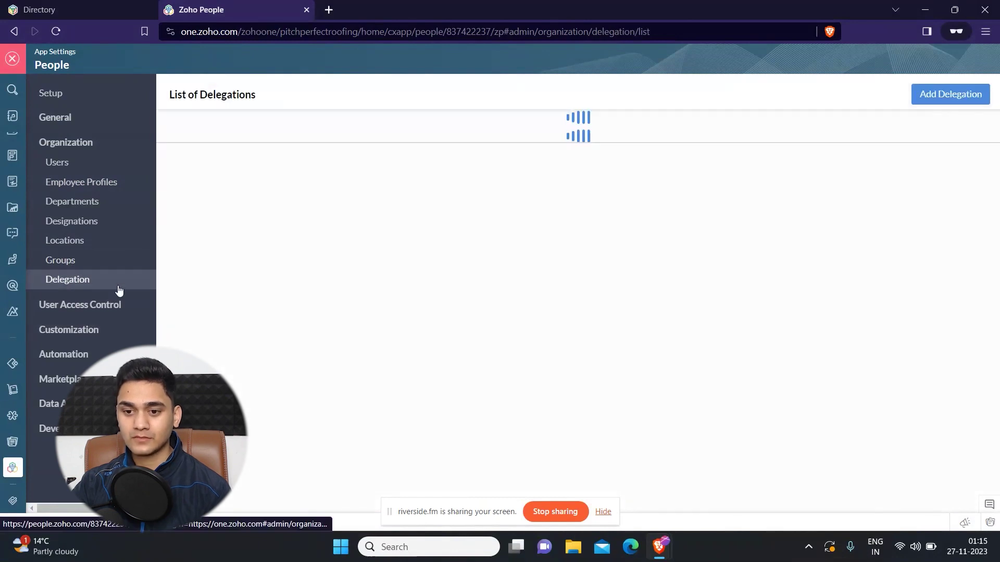